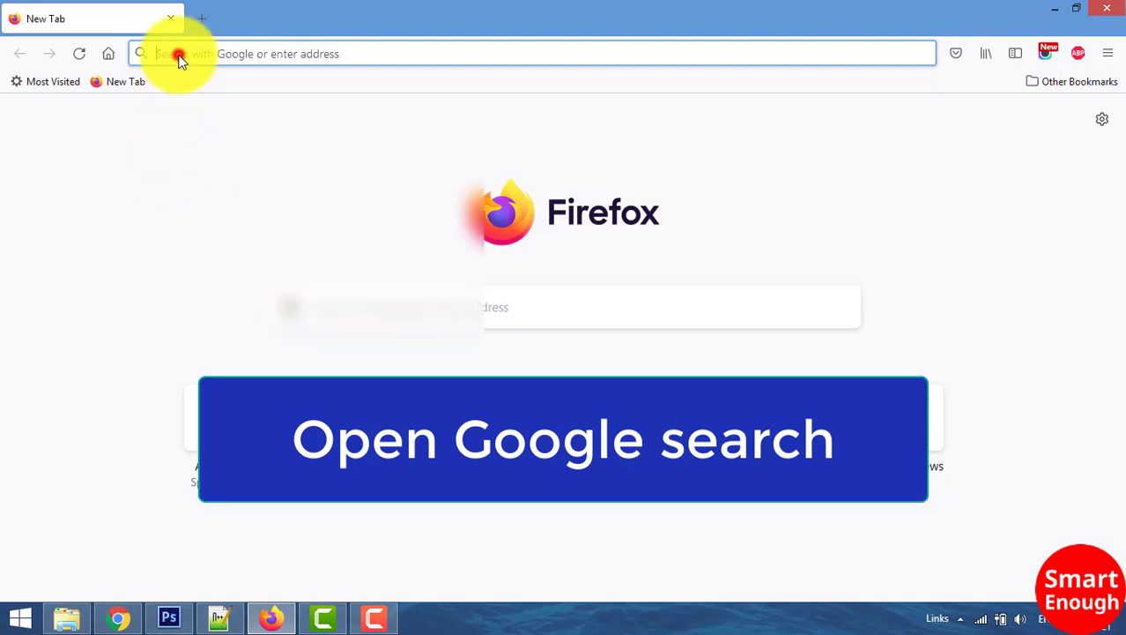
Go to google.com in the web browser.
click(178, 53)
text(go)
key(BackSpace)
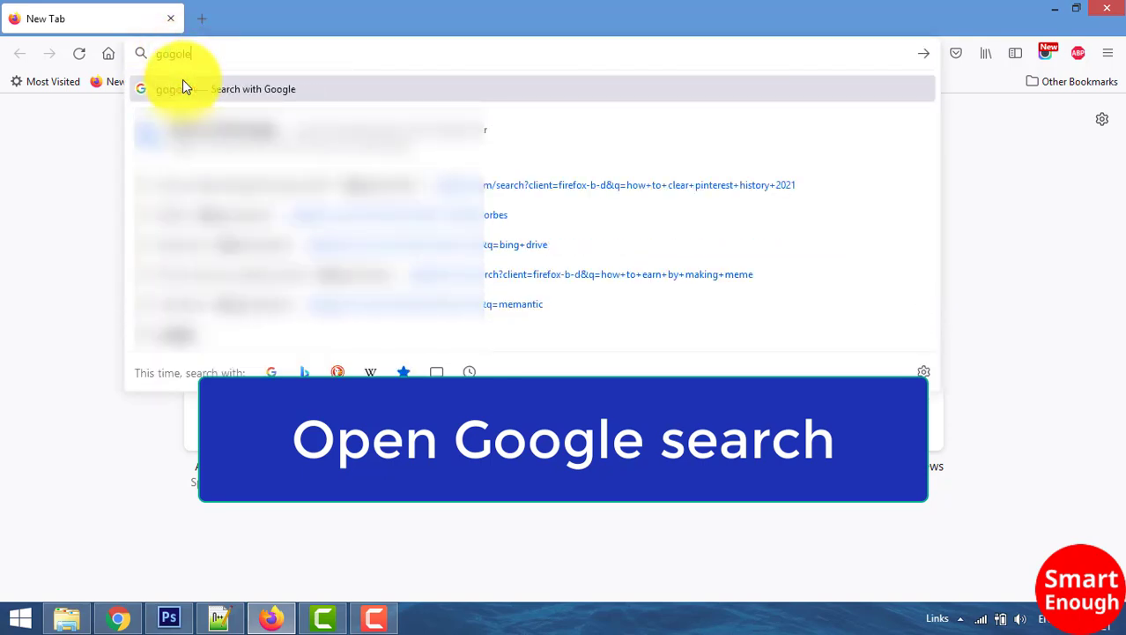
text(o)
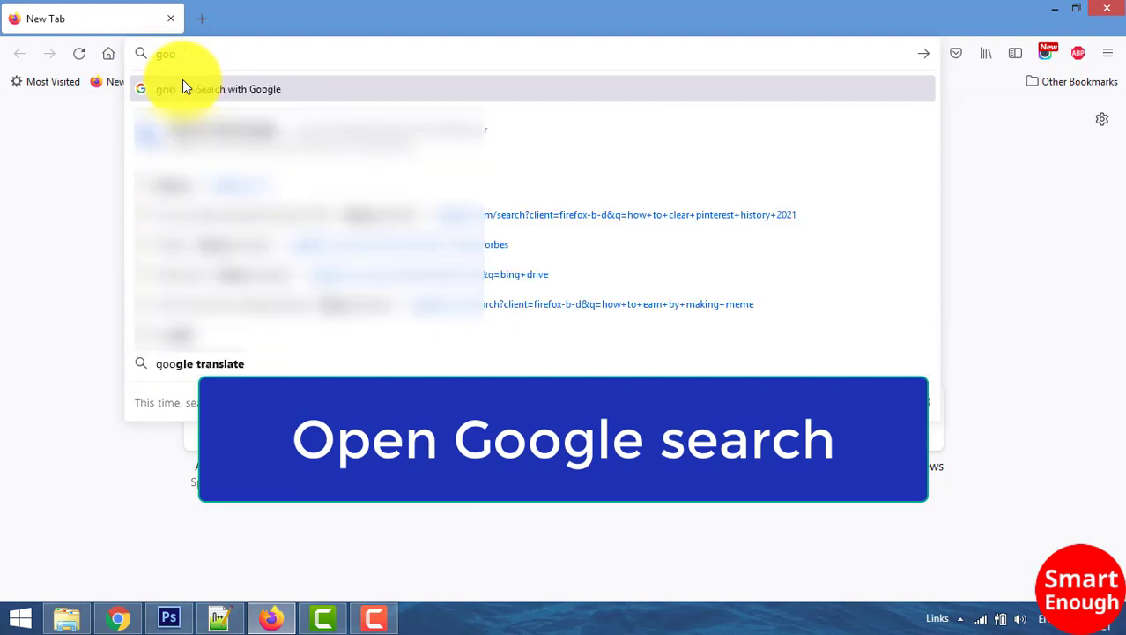
text(gle.com)
key(Return)
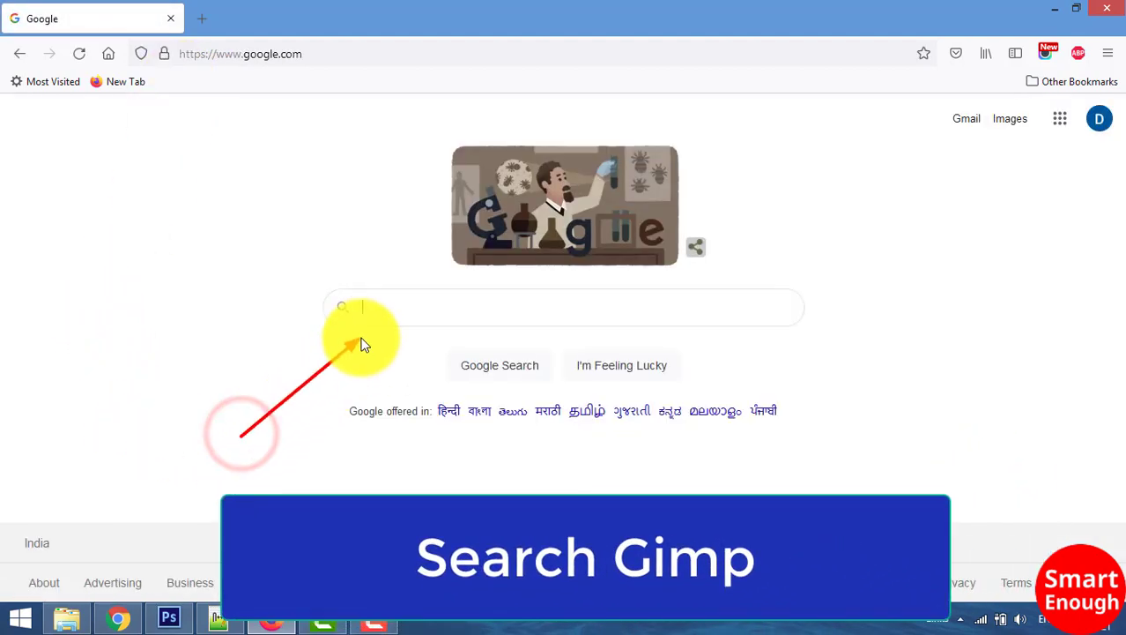
Search Google for "gimp" and open the official GIMP website from the results.
click(415, 304)
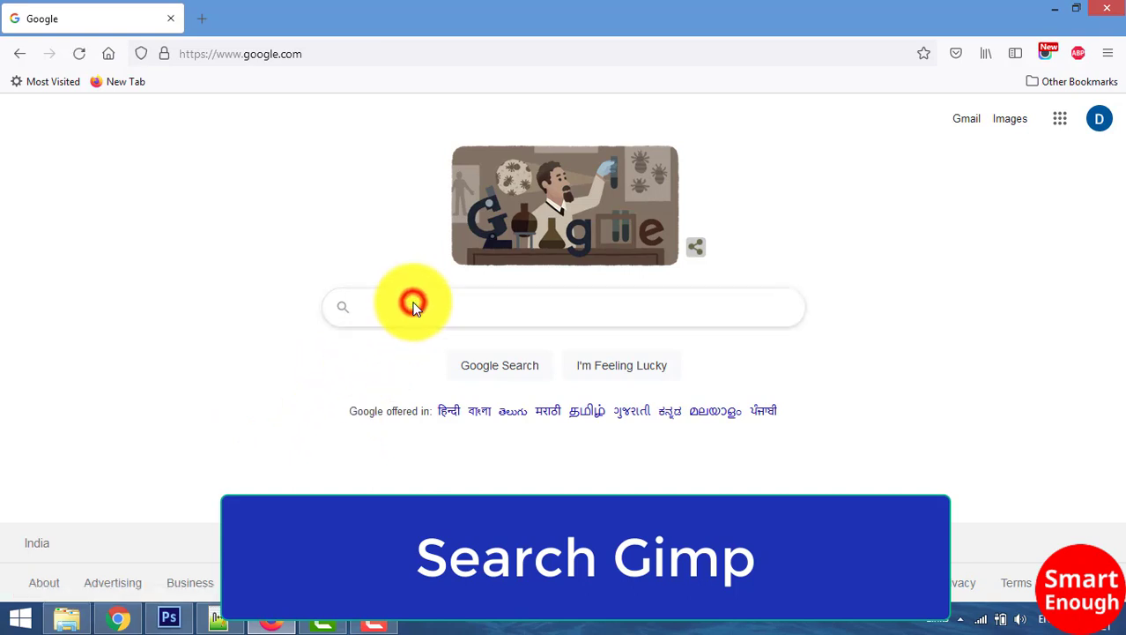
text(gimp)
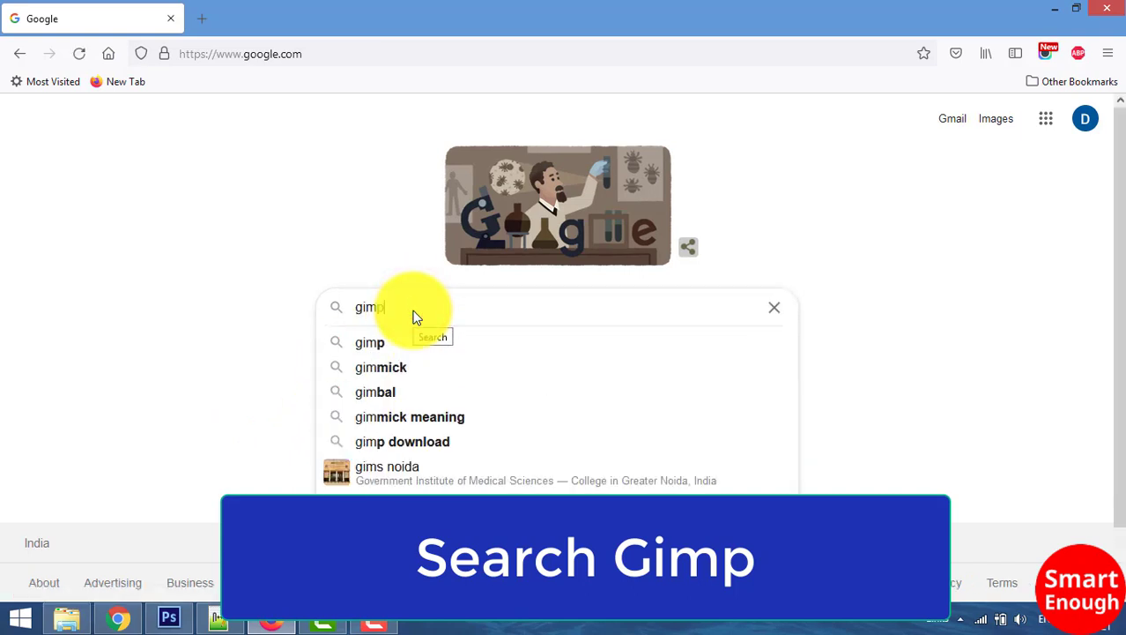
key(Return)
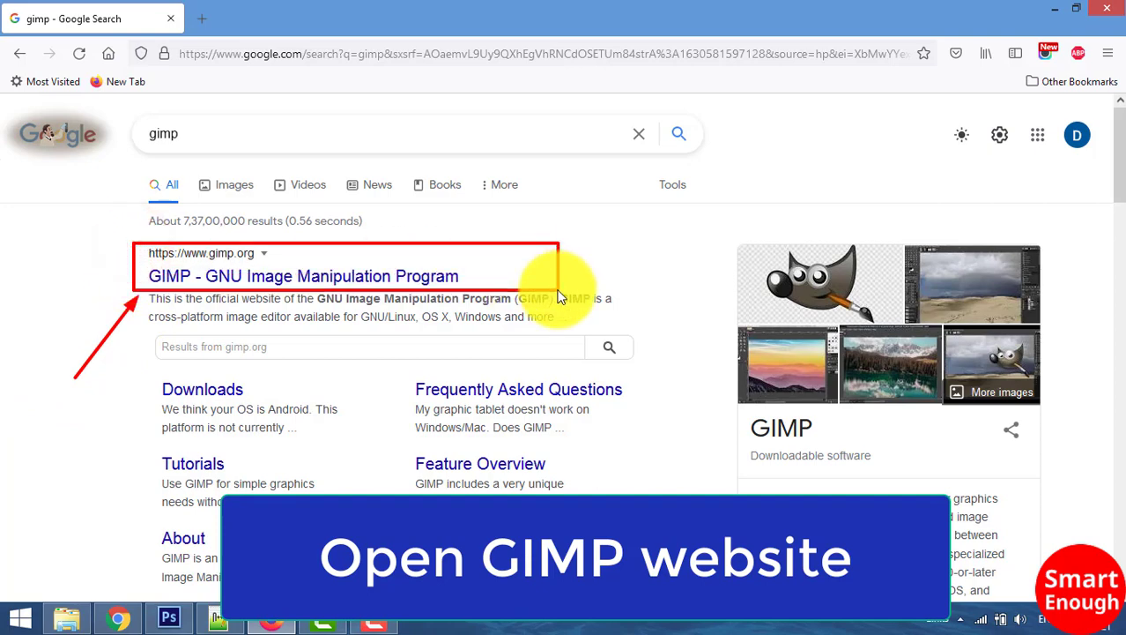
click(179, 256)
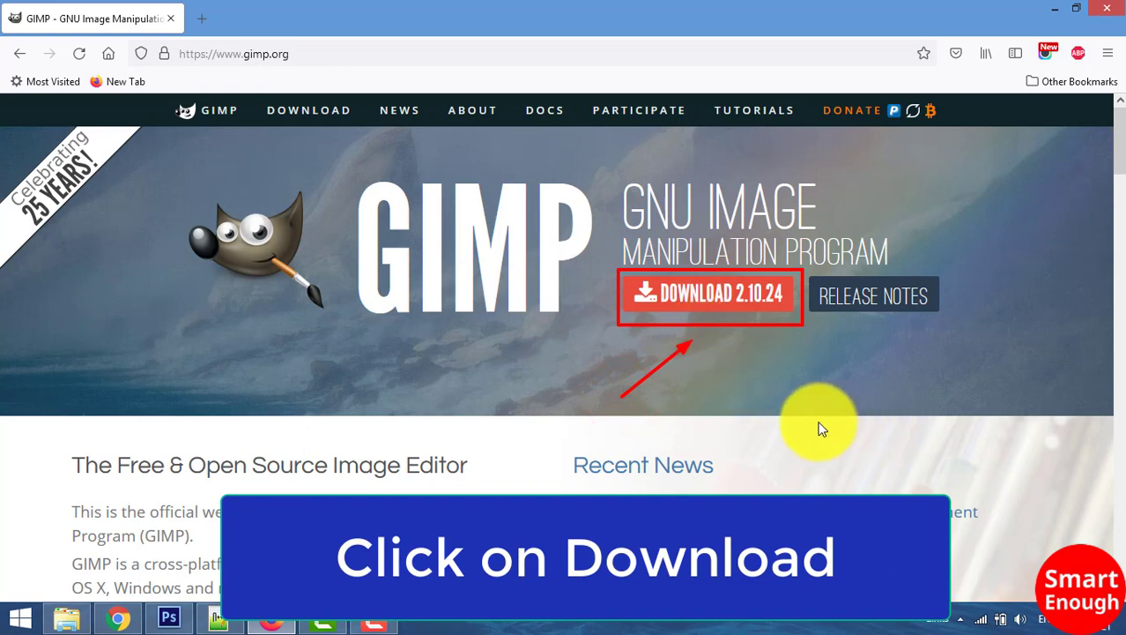
Download GIMP 2.10.24 for Windows directly from the GIMP downloads page and save the file gimp-2.10.24-setup-3.exe.
click(719, 295)
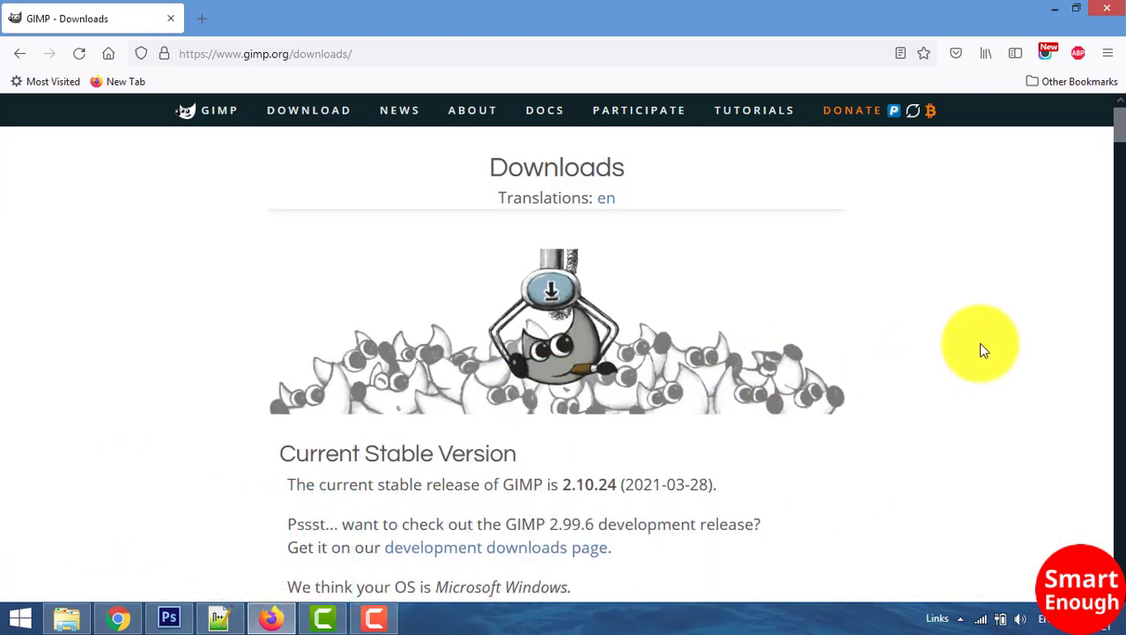
scroll(983, 350, down, 5)
scroll(981, 343, down, 1)
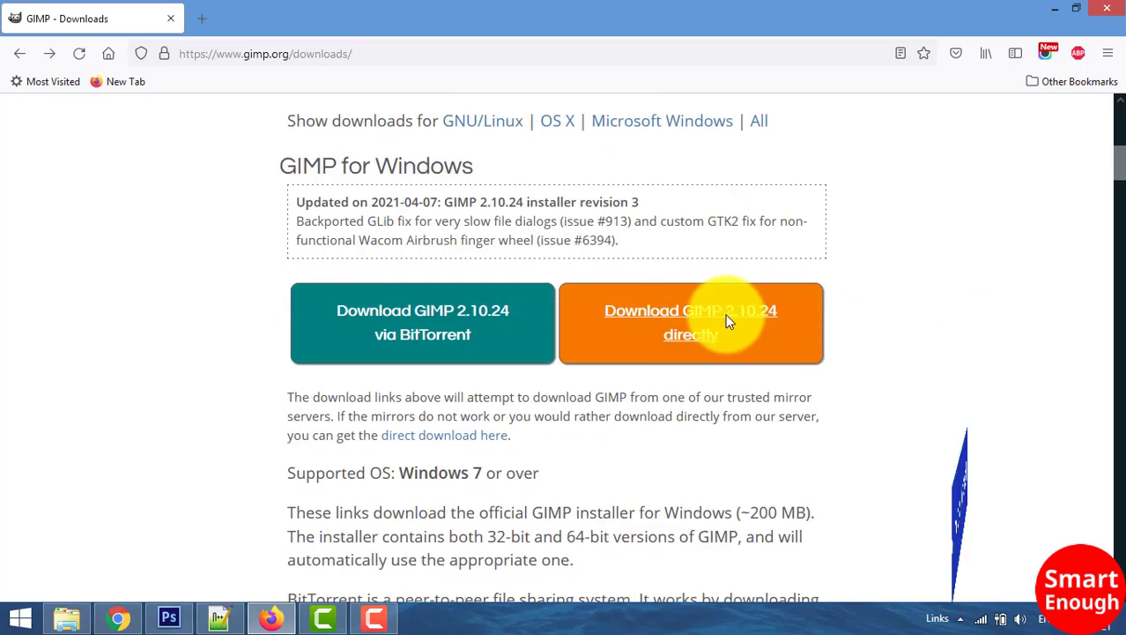
click(800, 314)
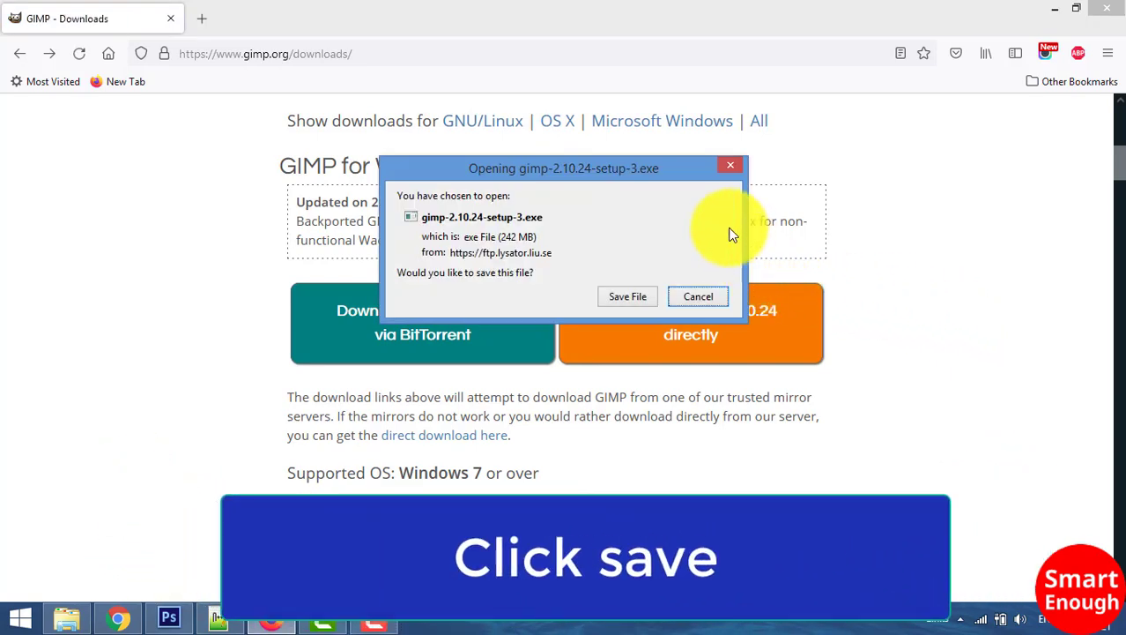
mouse_move(696, 201)
mouse_down()
mouse_move(645, 239)
mouse_move(625, 276)
mouse_up()
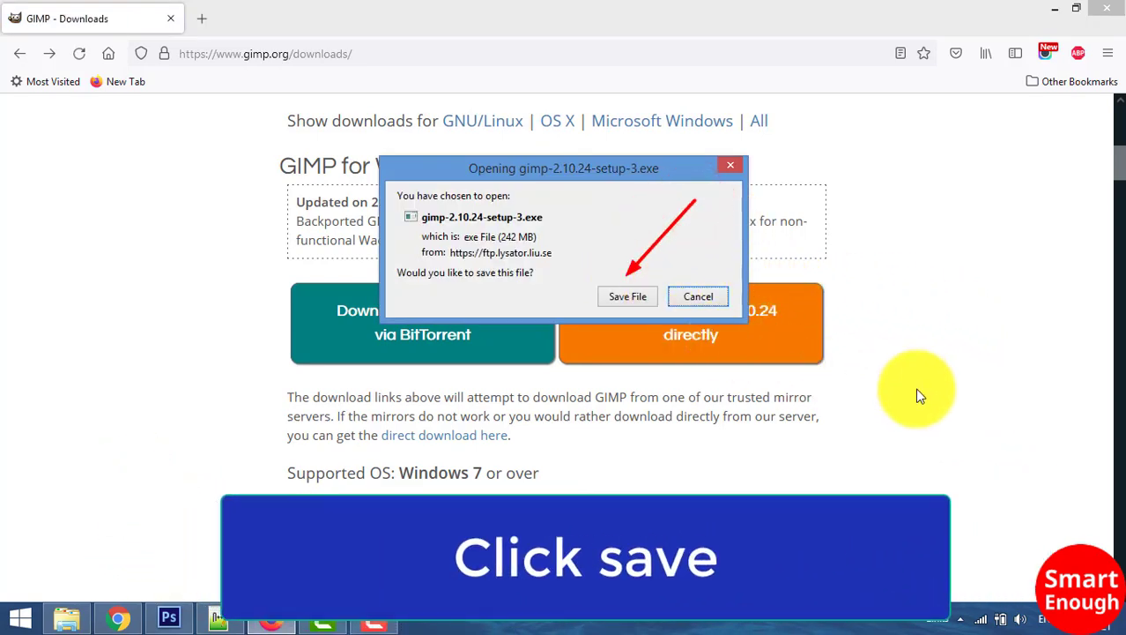
key(Escape)
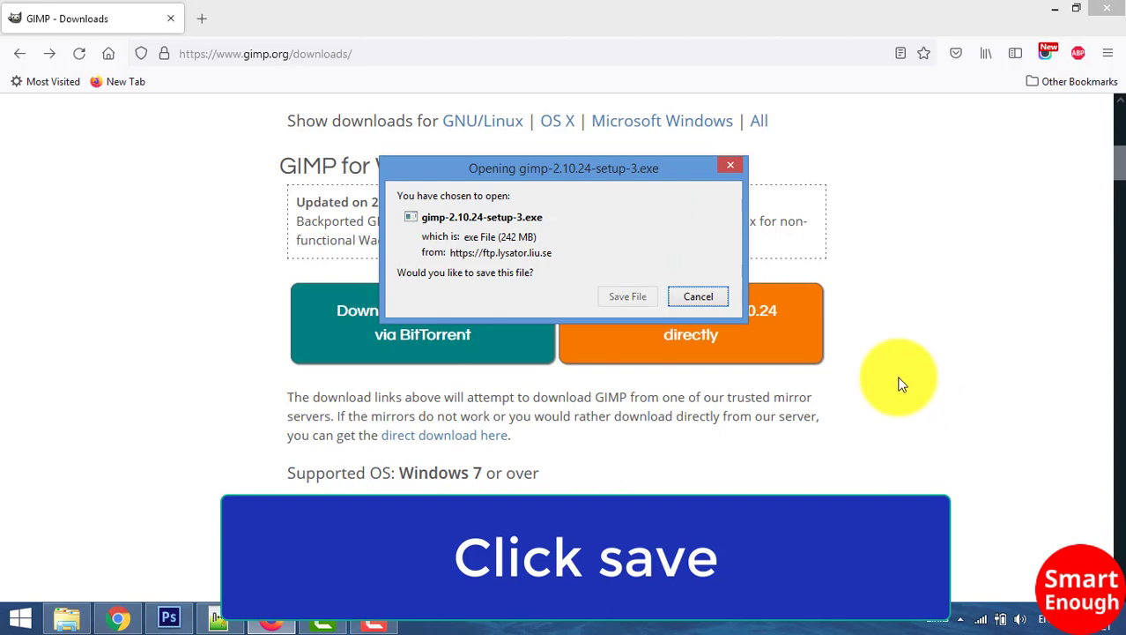
click(624, 296)
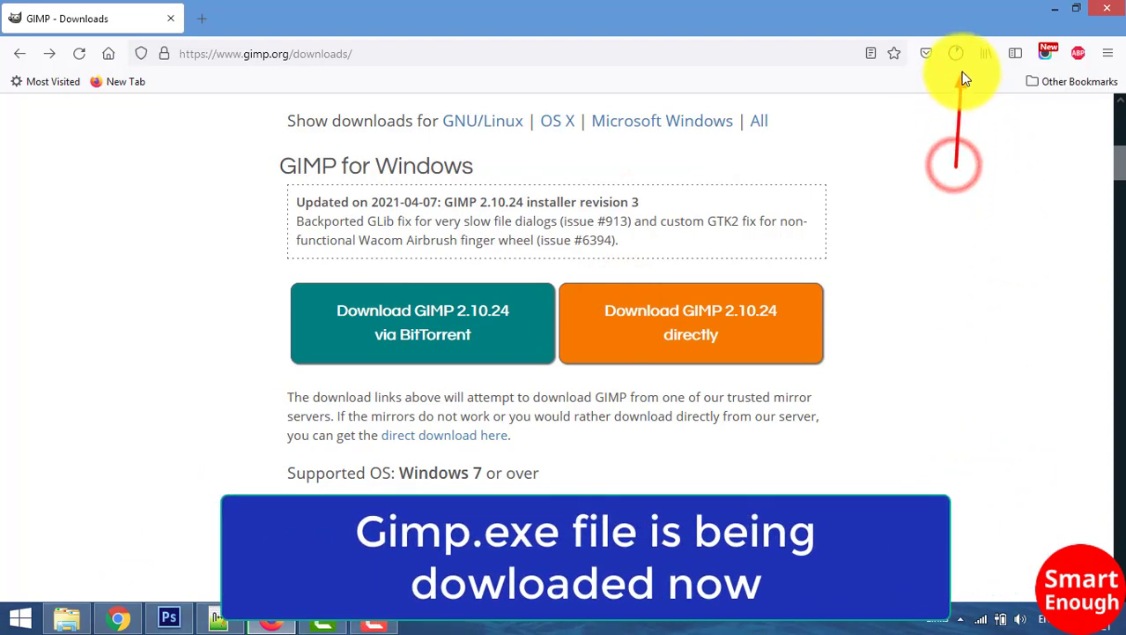
Check the download of the GIMP installer and minimise the browser to show the desktop.
click(957, 52)
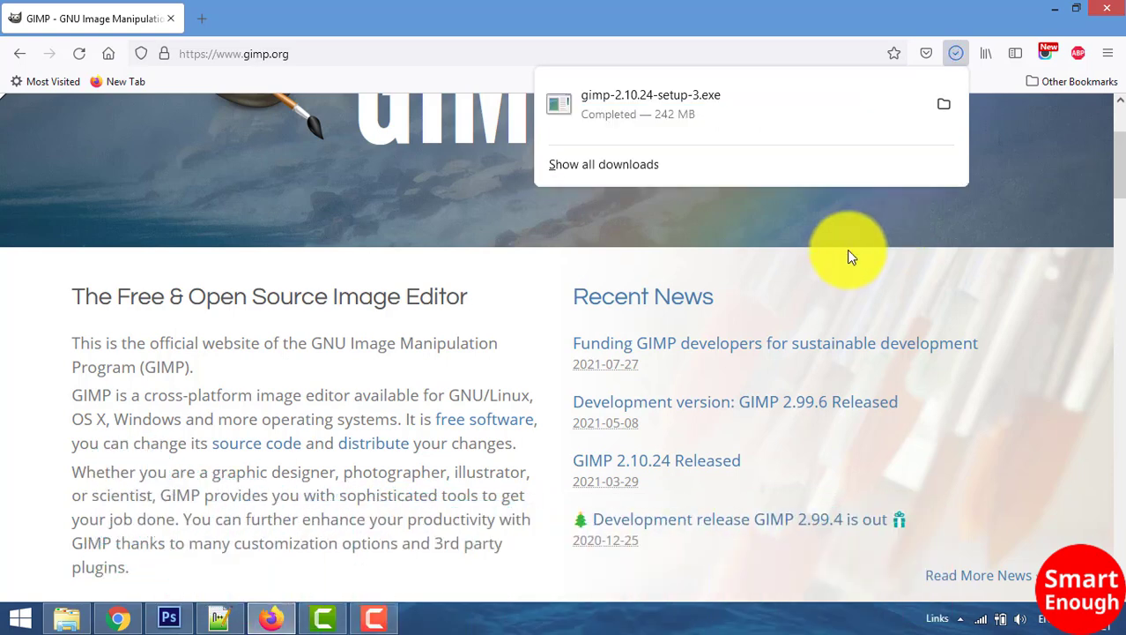
click(872, 237)
click(1049, 7)
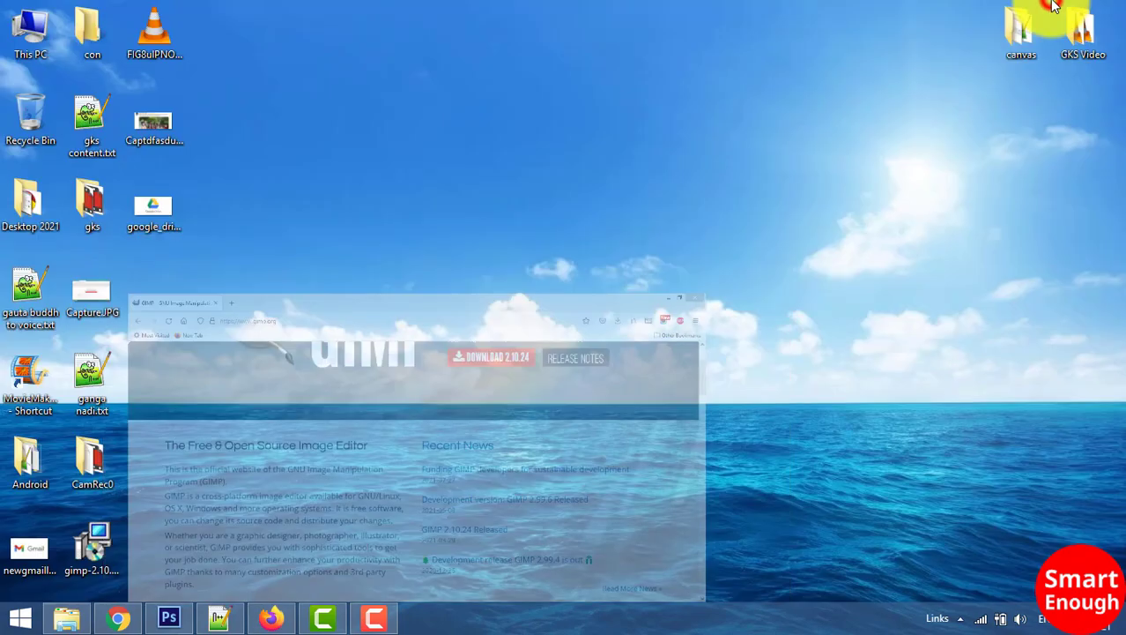
click(703, 253)
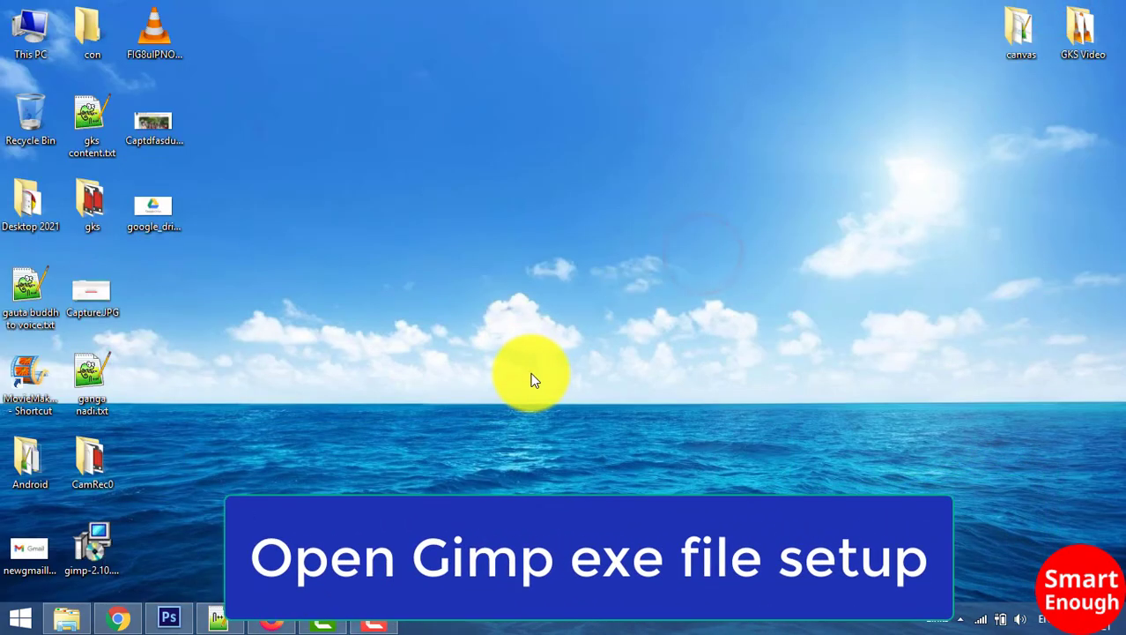
Move the GIMP installer file away from the other desktop icons to an empty area near the upper middle of the desktop.
drag(92, 542, 531, 112)
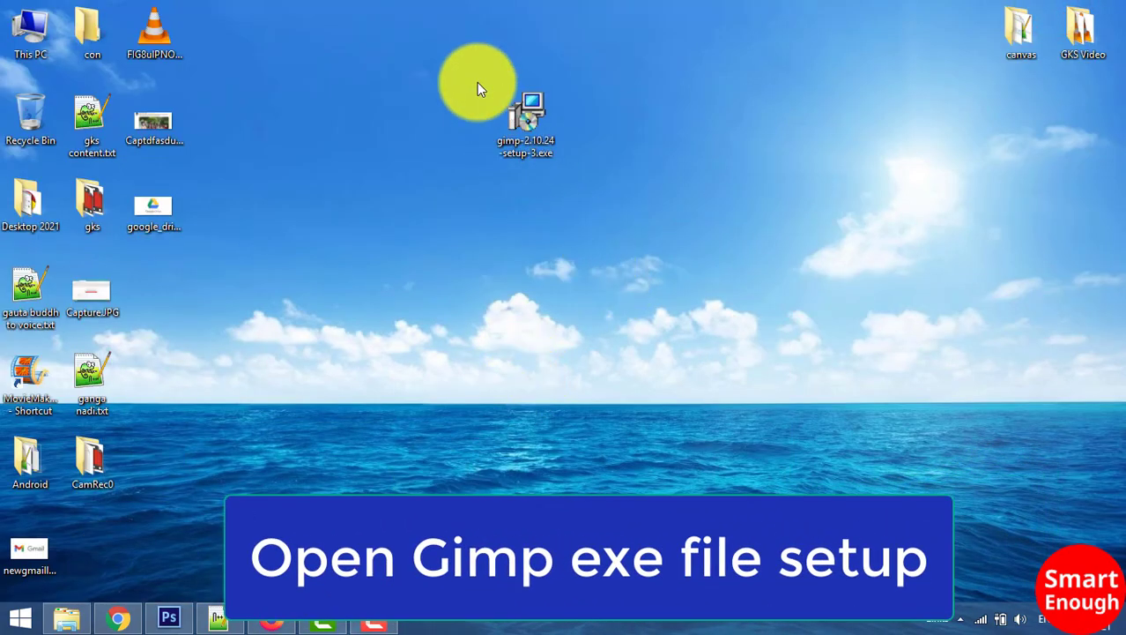
click(445, 203)
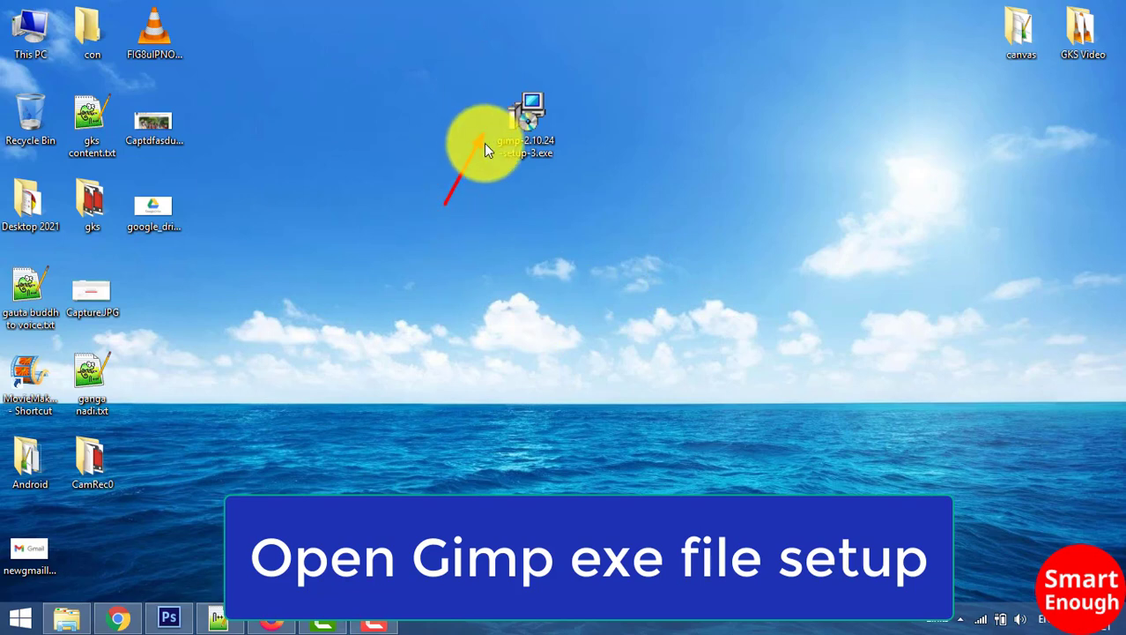
drag(494, 80, 536, 168)
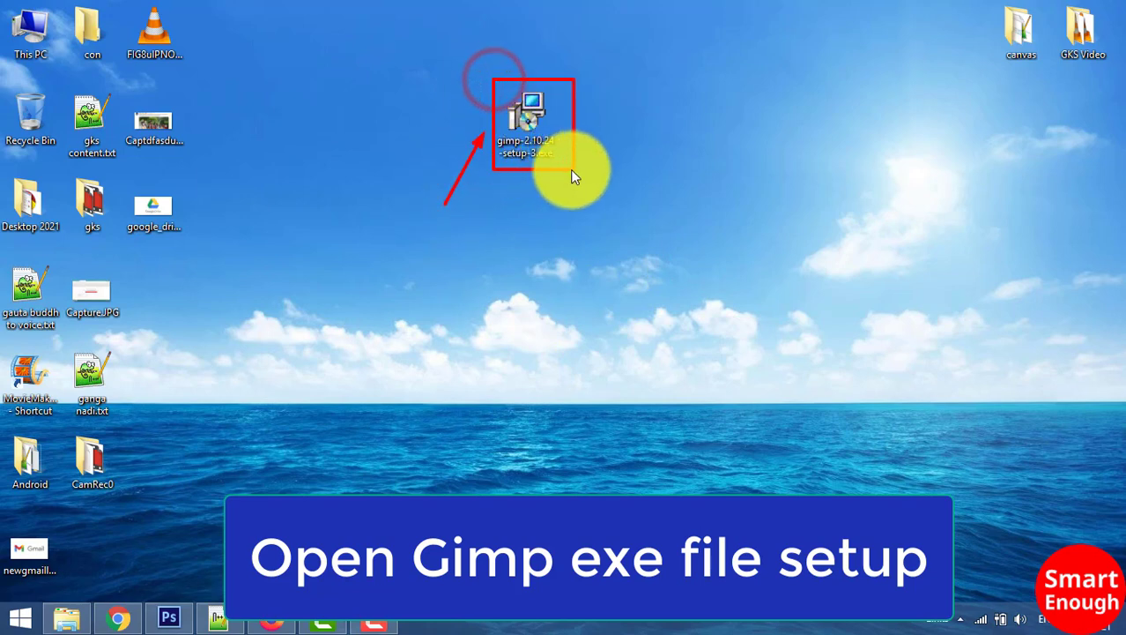
click(581, 202)
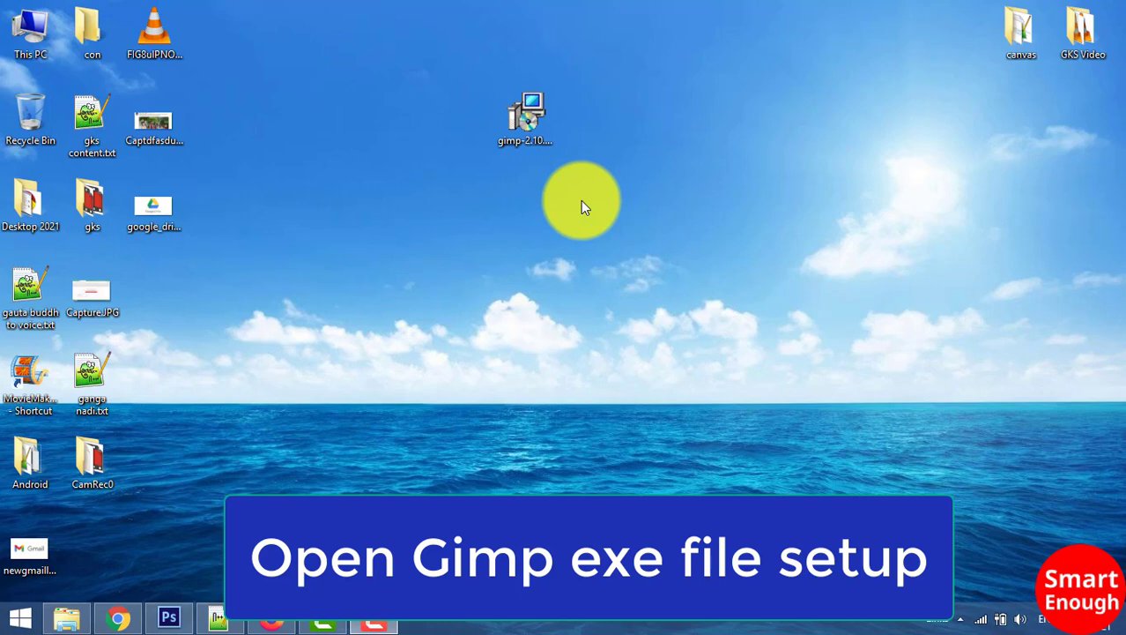
Open the gimp-2.10.24-setup-3.exe installer from the desktop and allow it to run in the security warning.
click(533, 128)
right_click(533, 128)
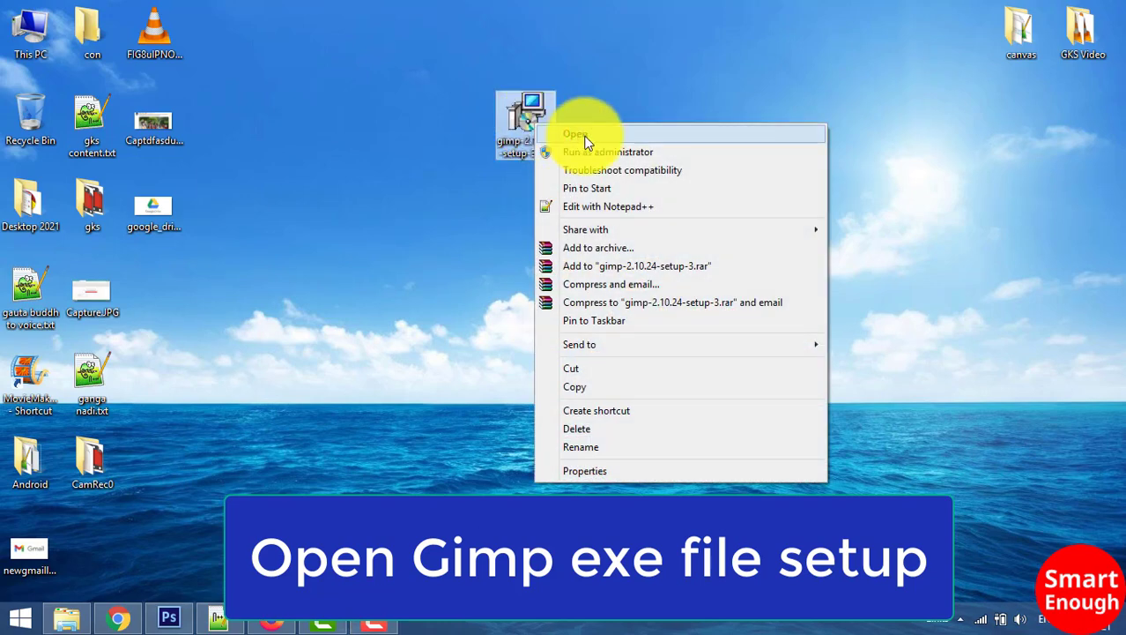
click(584, 134)
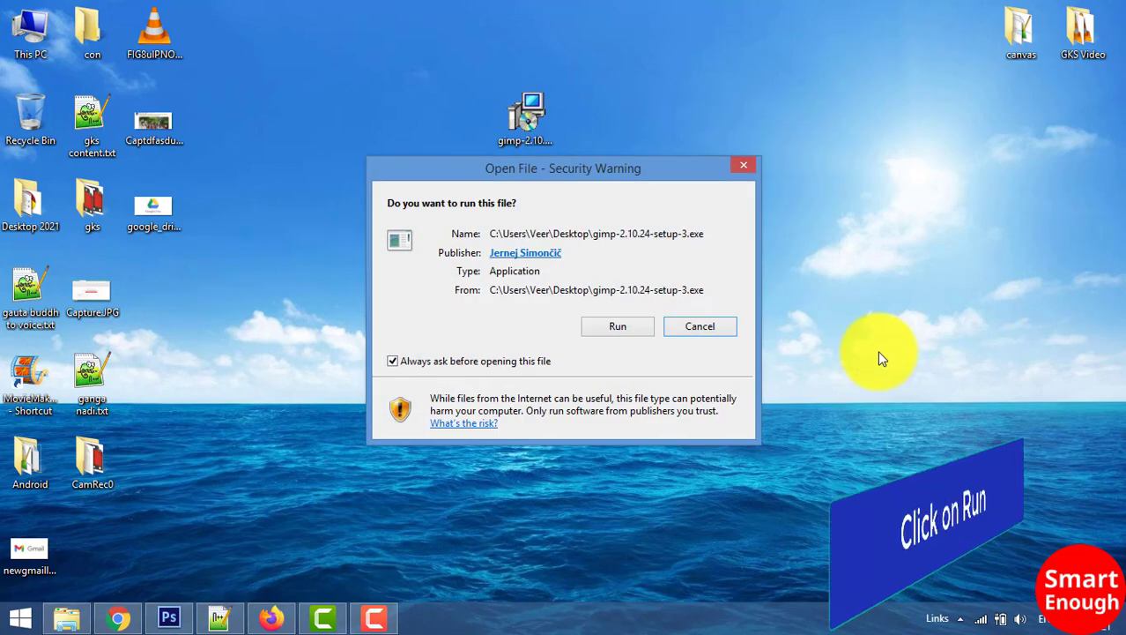
click(619, 330)
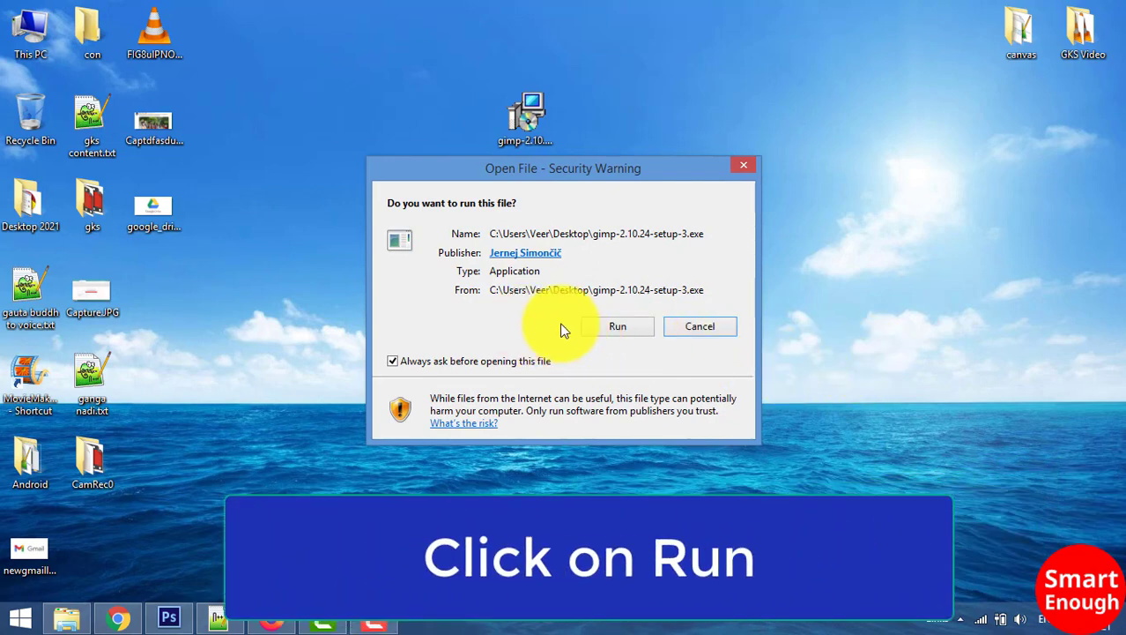
click(593, 325)
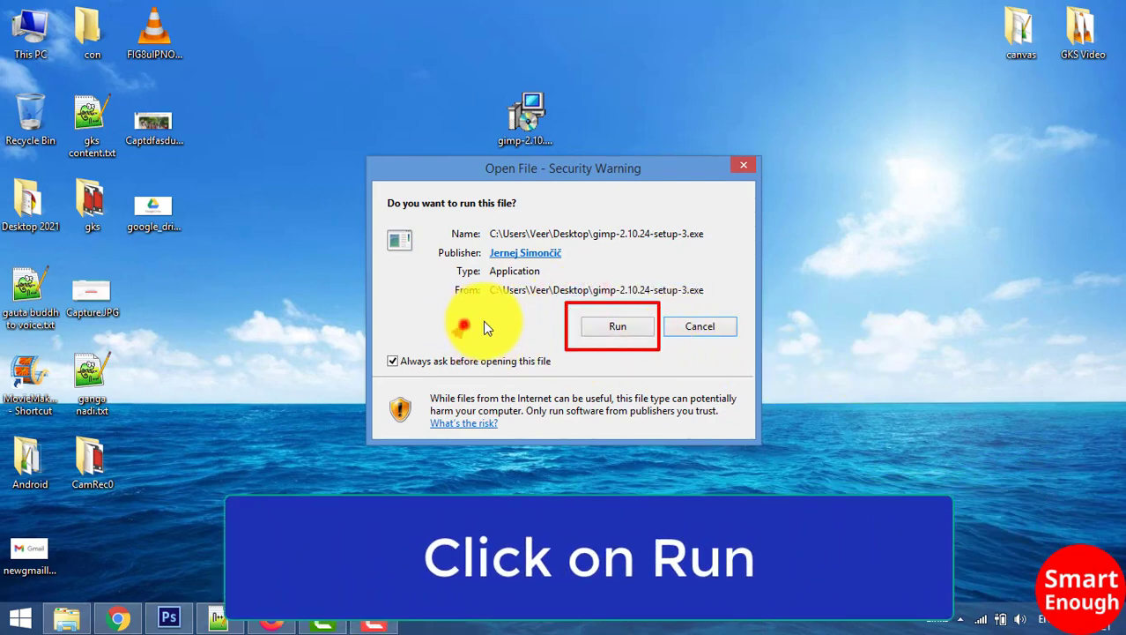
click(617, 326)
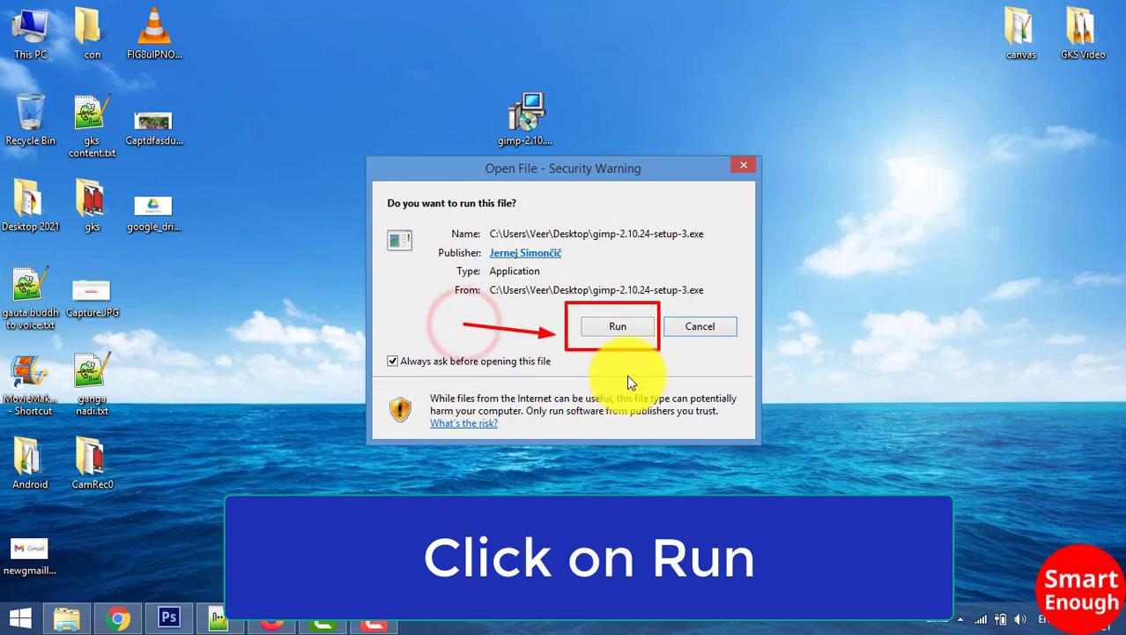
click(614, 328)
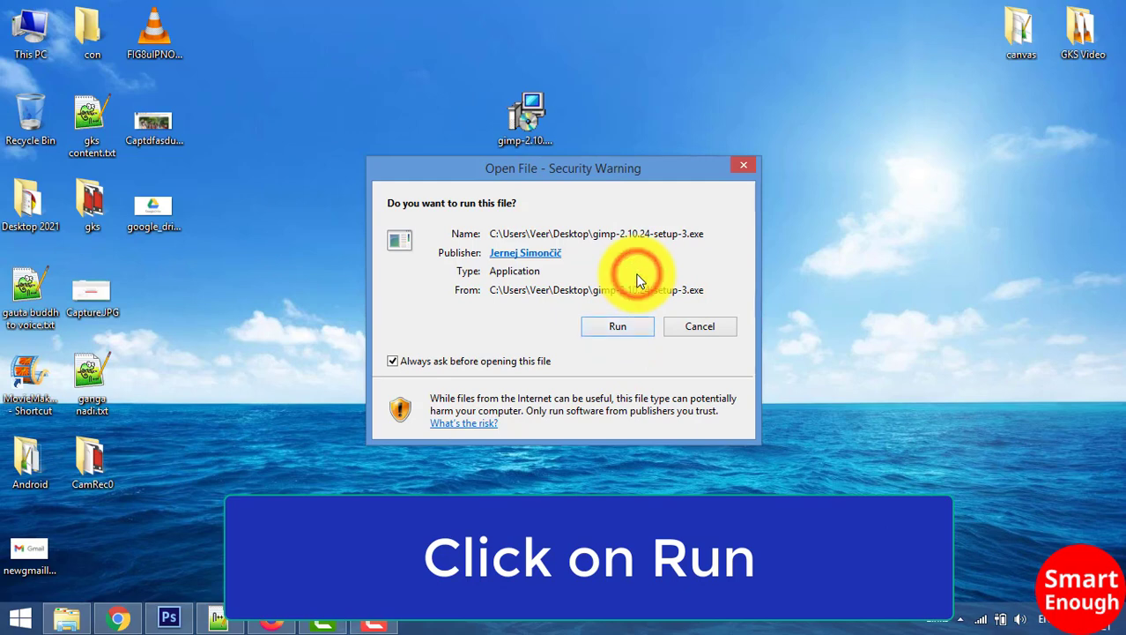
click(636, 328)
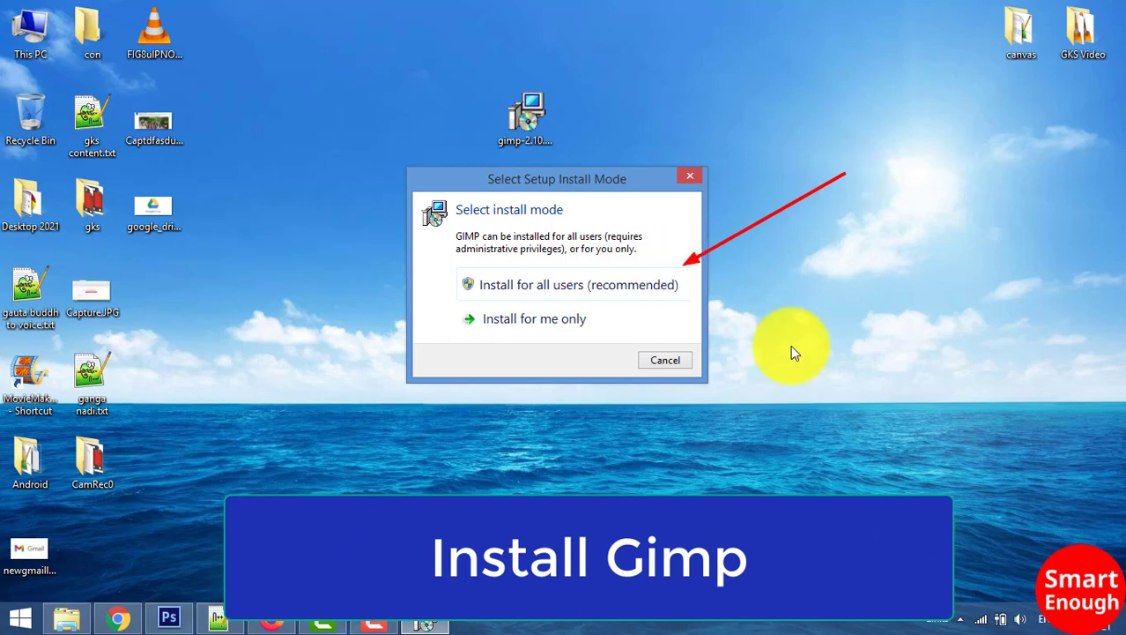
Install GIMP for all users, using English as the setup language and the default installation without customizing.
click(675, 287)
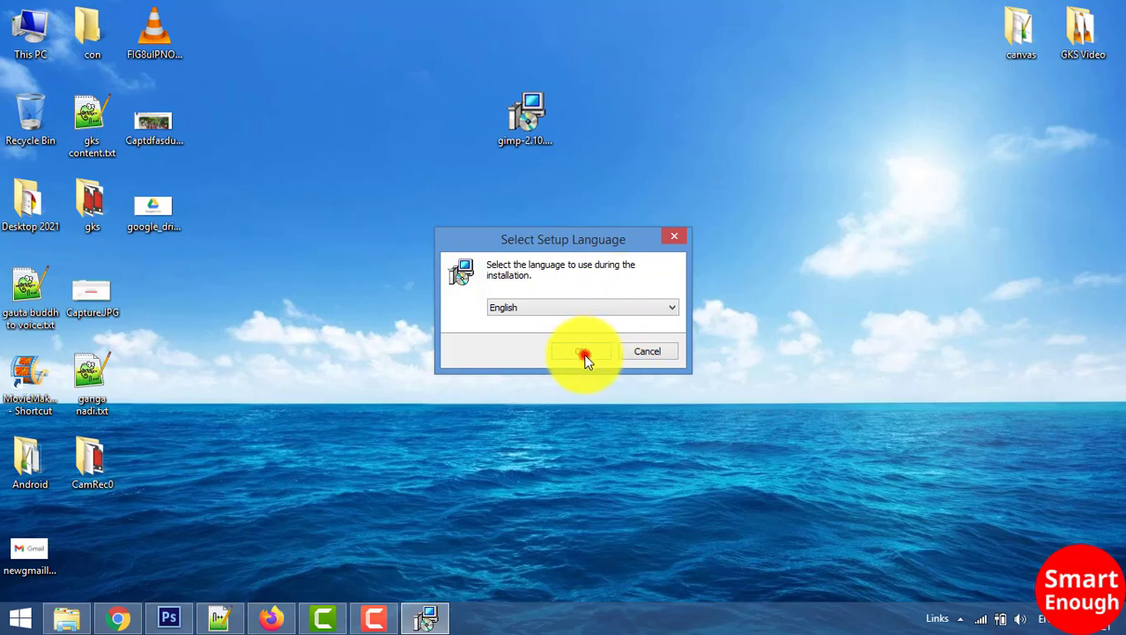
click(580, 353)
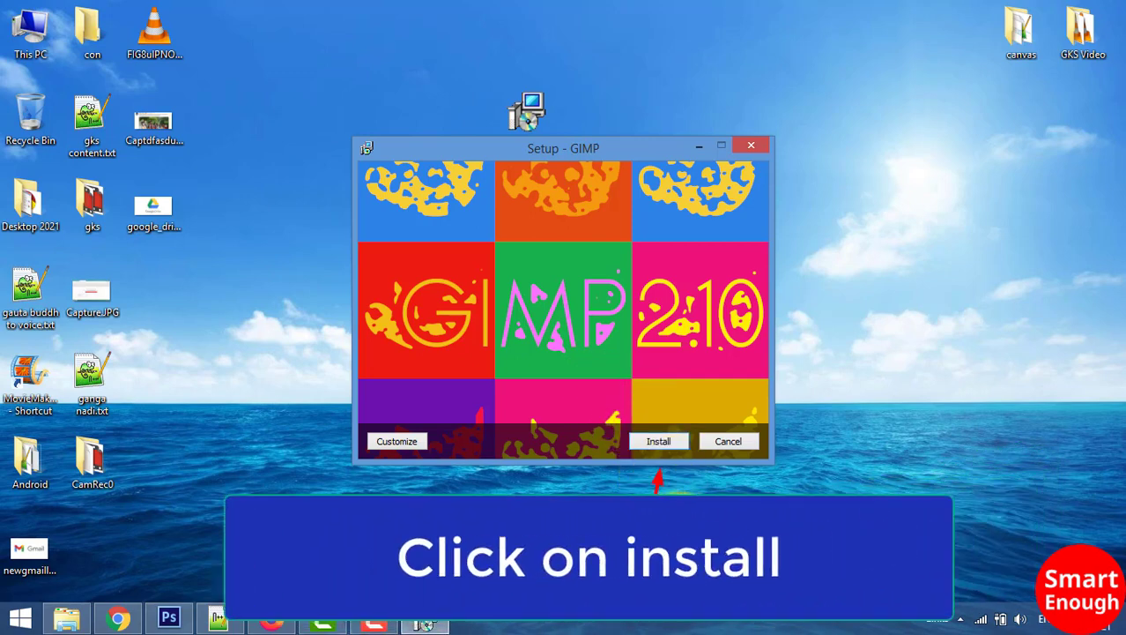
click(659, 439)
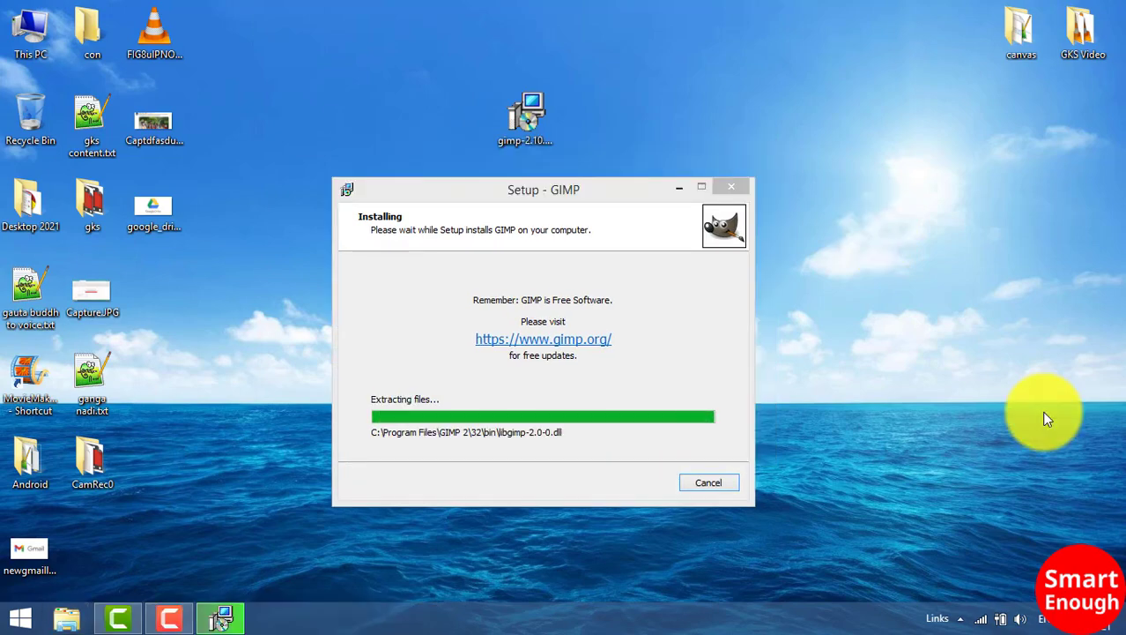
right_click(1042, 97)
click(896, 144)
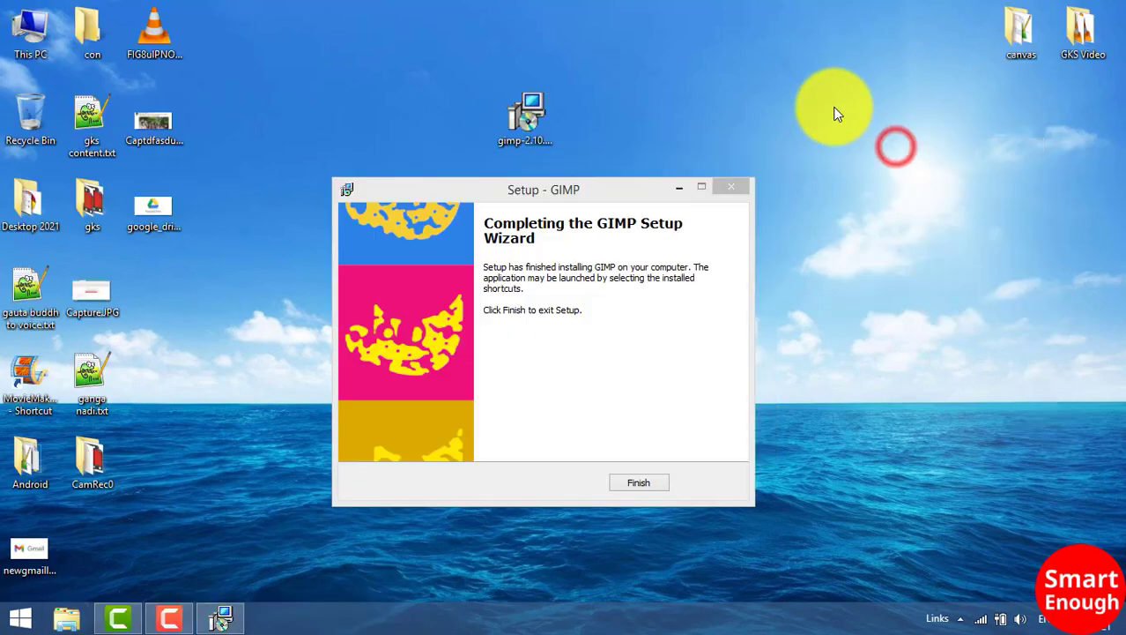
right_click(835, 108)
click(868, 156)
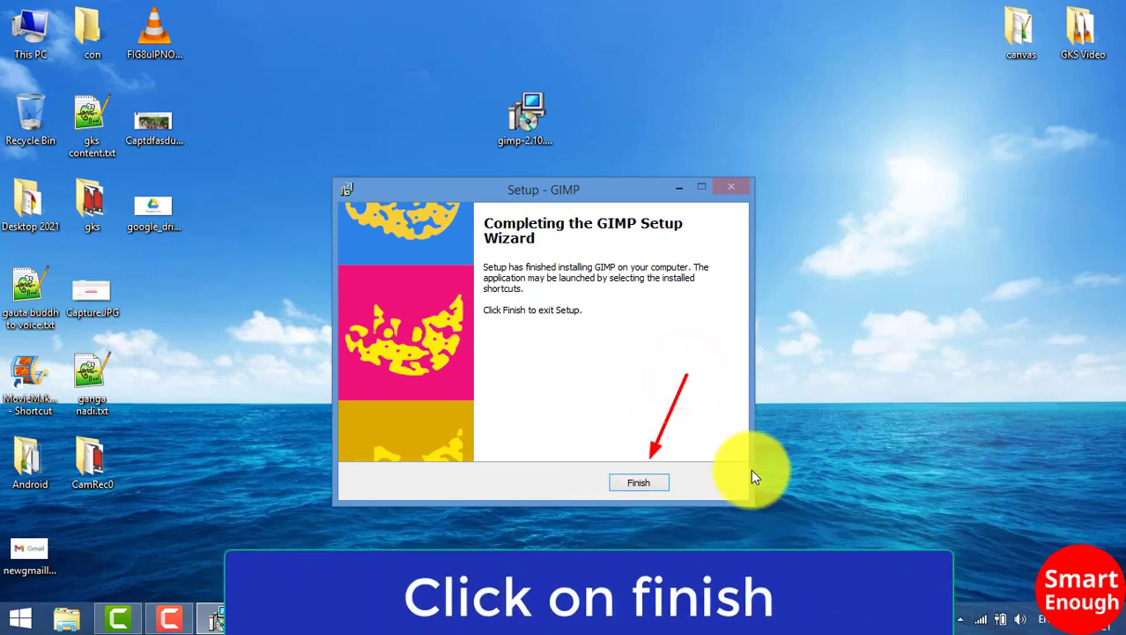
Finish the GIMP setup wizard and launch GIMP 2.10.24 from the list of installed apps.
click(651, 480)
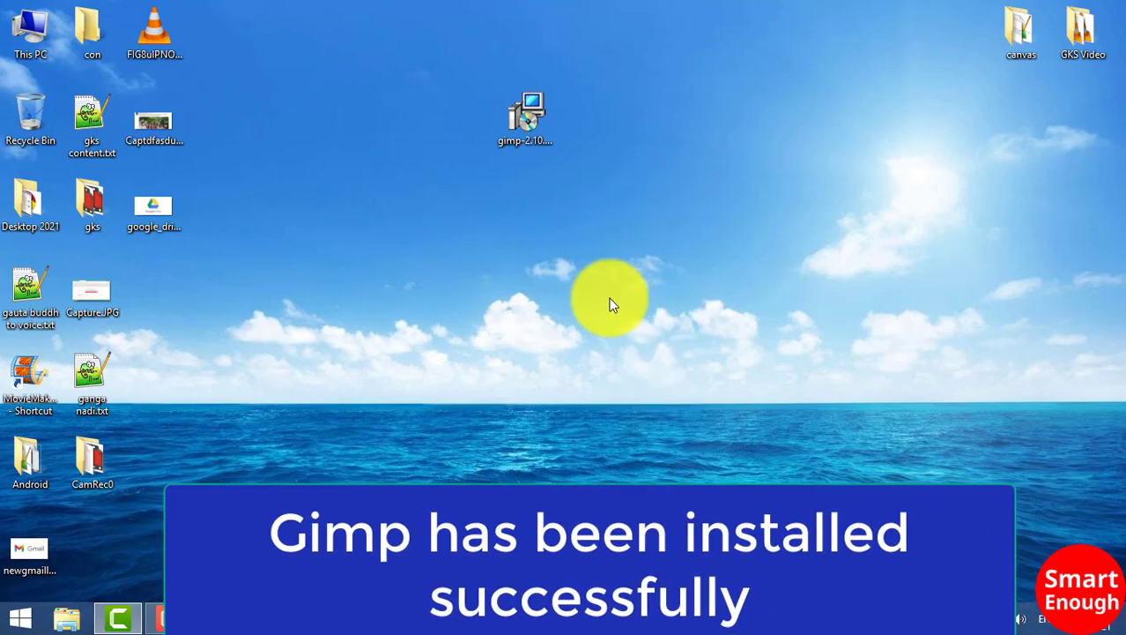
key(super)
click(113, 597)
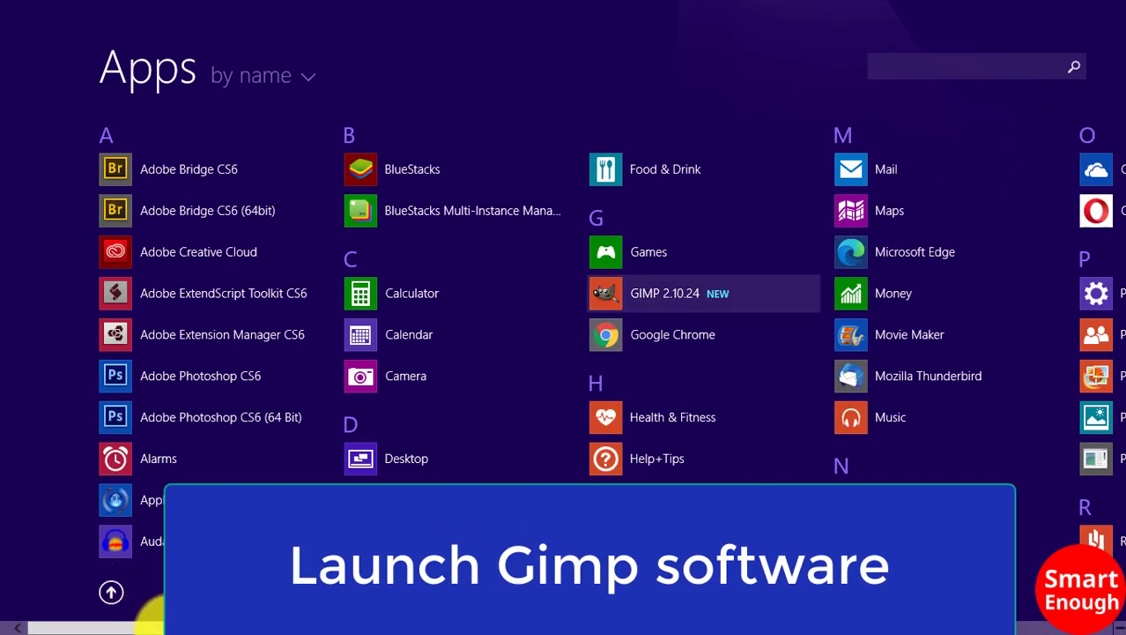
scroll(152, 615, down, 1)
scroll(152, 615, down, 3)
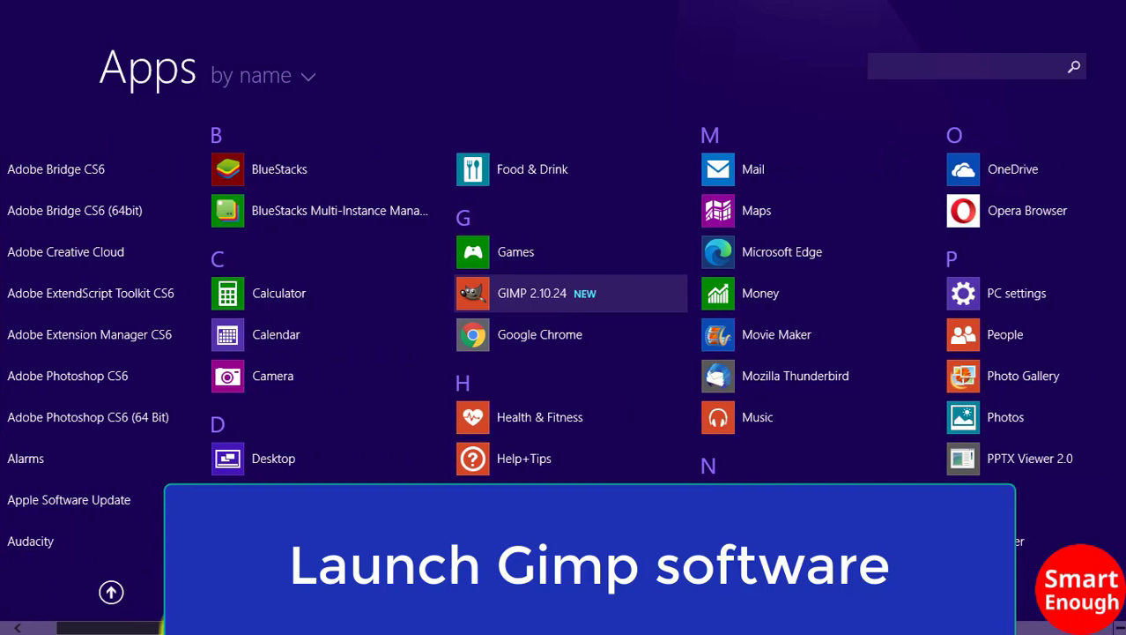
scroll(145, 612, up, 3)
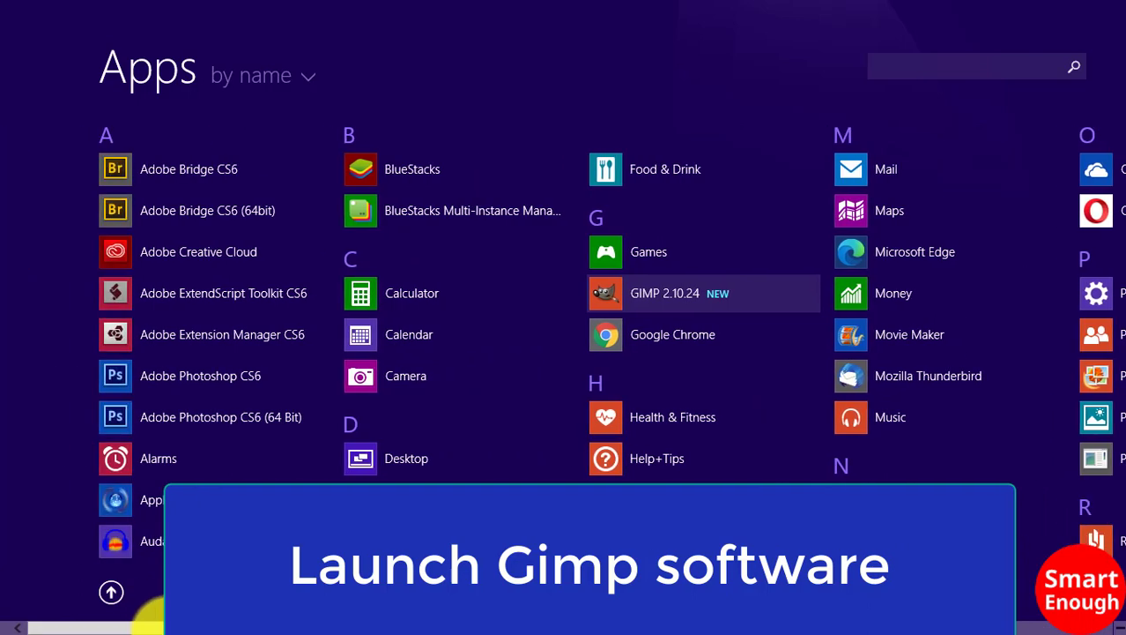
click(641, 293)
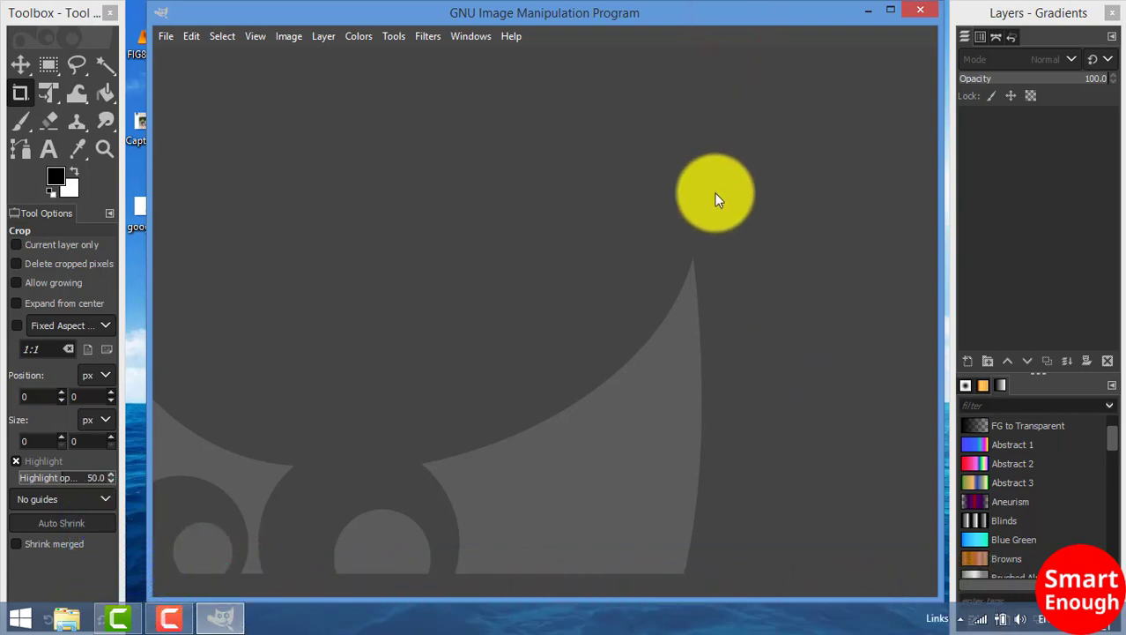
Create a new blank image of 1920 × 1080 px with the default settings.
click(162, 37)
click(185, 57)
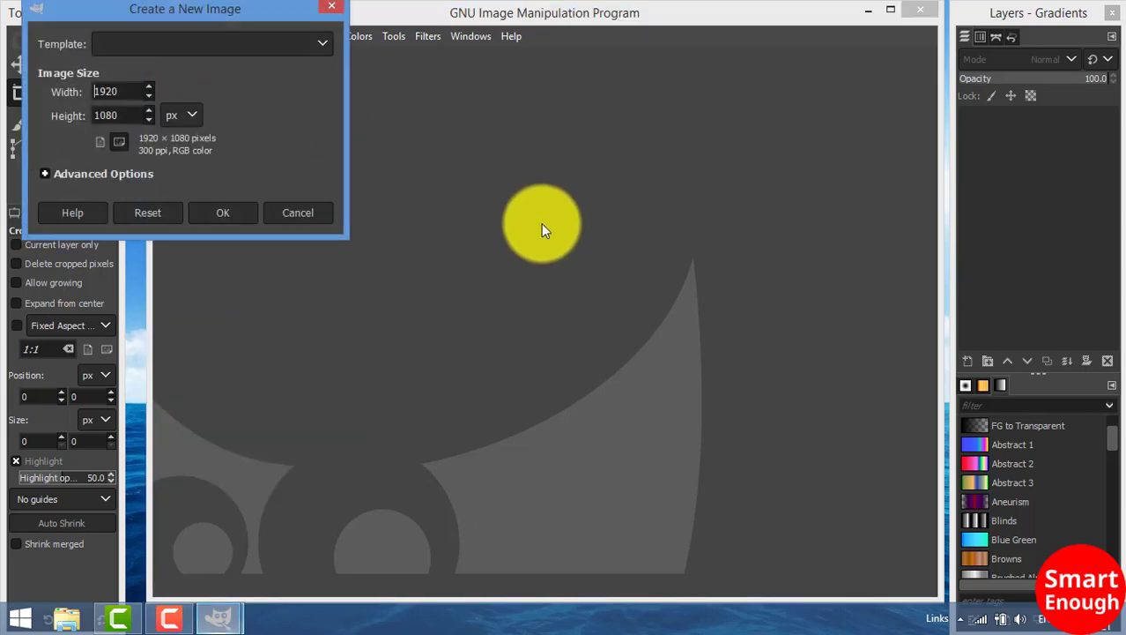
click(246, 219)
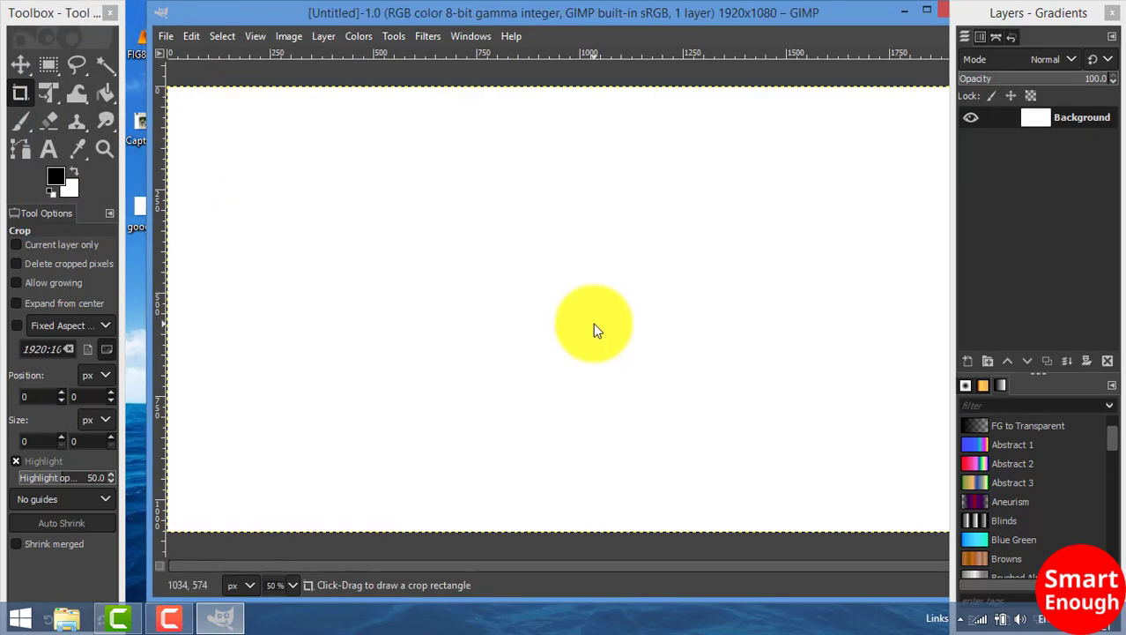
Close the untitled image and exit GIMP.
click(942, 8)
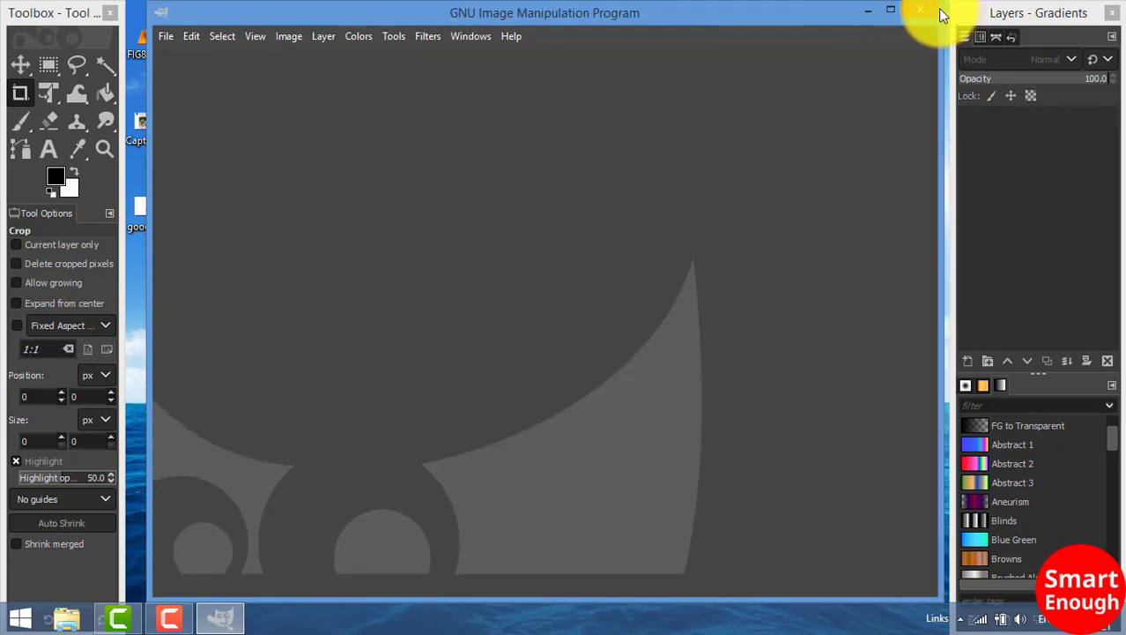
click(920, 13)
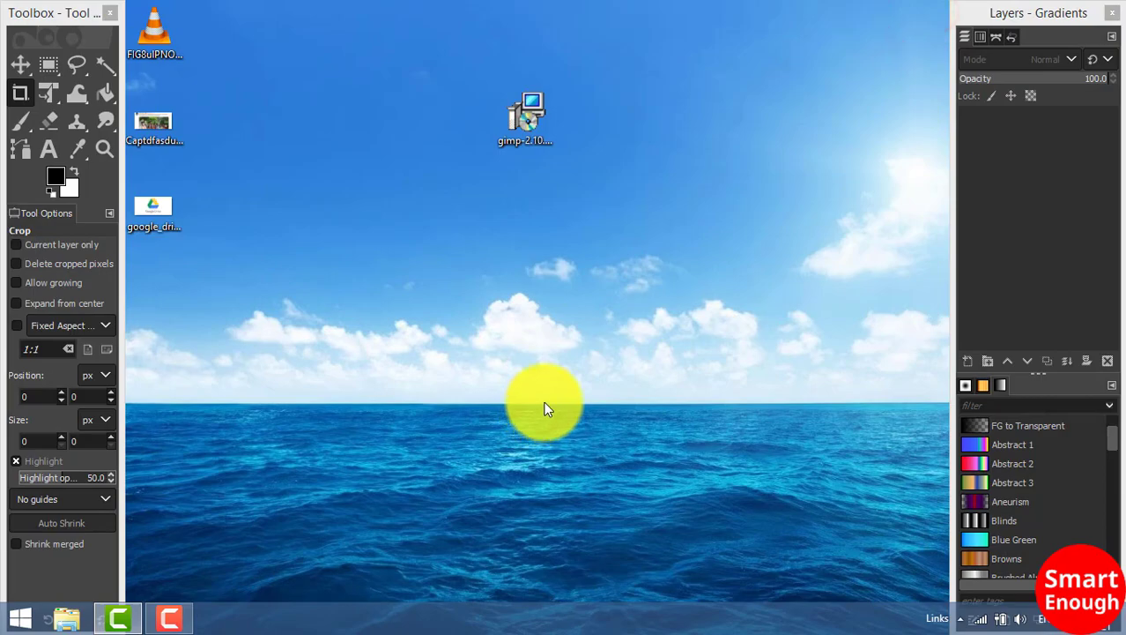